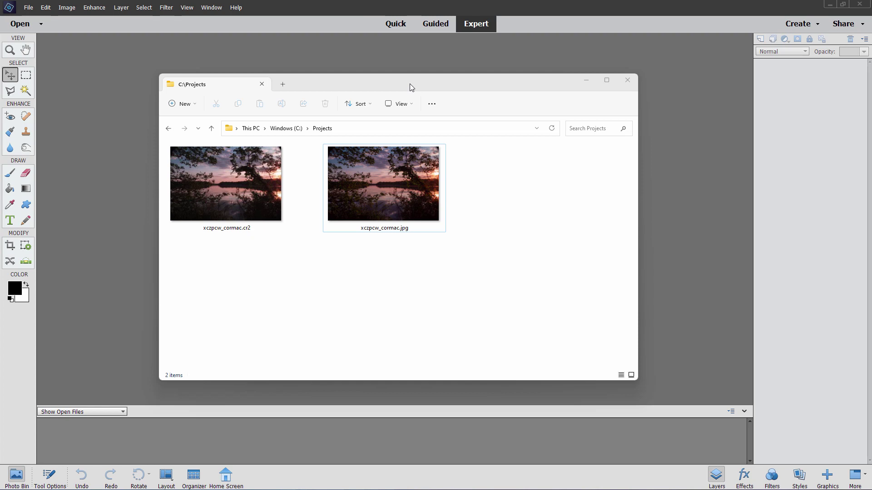
{"action": "mouse_move", "coordinate": [399, 77]}
{"action": "left_mouse_down"}
{"action": "mouse_move", "coordinate": [427, 76]}
{"action": "mouse_move", "coordinate": [389, 76]}
{"action": "left_mouse_up"}
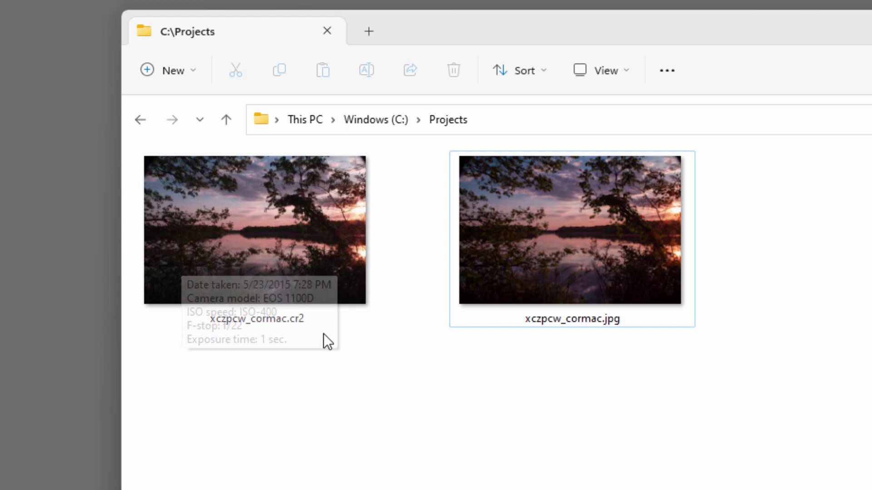
{"action": "mouse_move", "coordinate": [296, 326]}
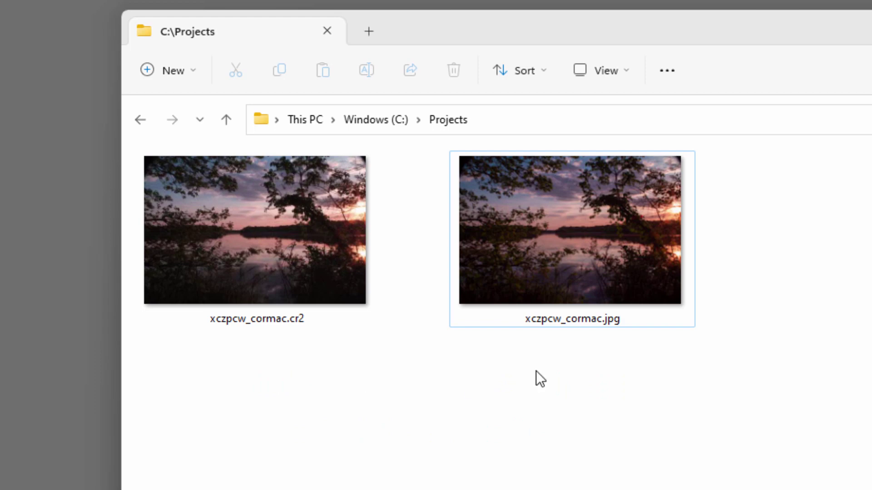
{"action": "mouse_move", "coordinate": [567, 275]}
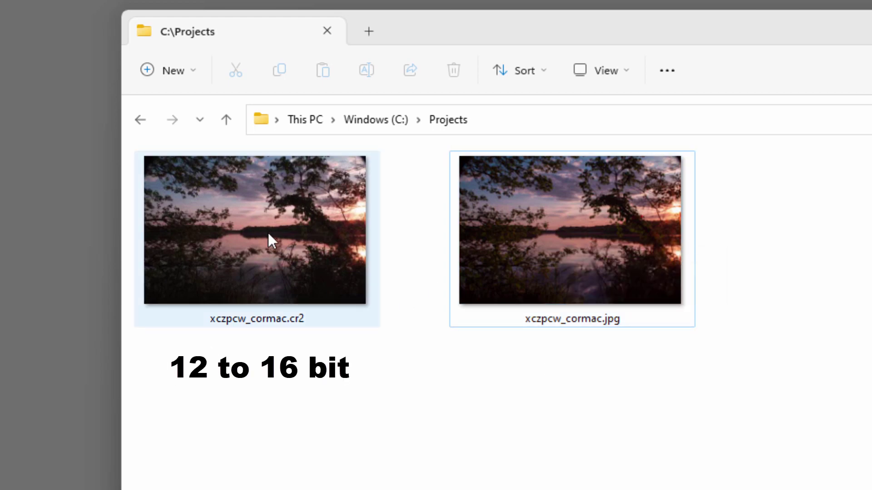
{"action": "mouse_move", "coordinate": [268, 235]}
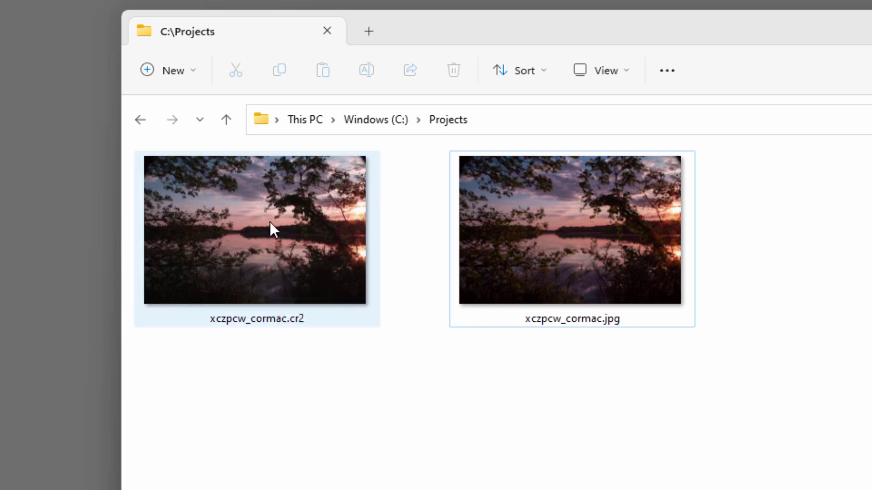
{"action": "mouse_move", "coordinate": [248, 272]}
{"action": "mouse_move", "coordinate": [297, 250]}
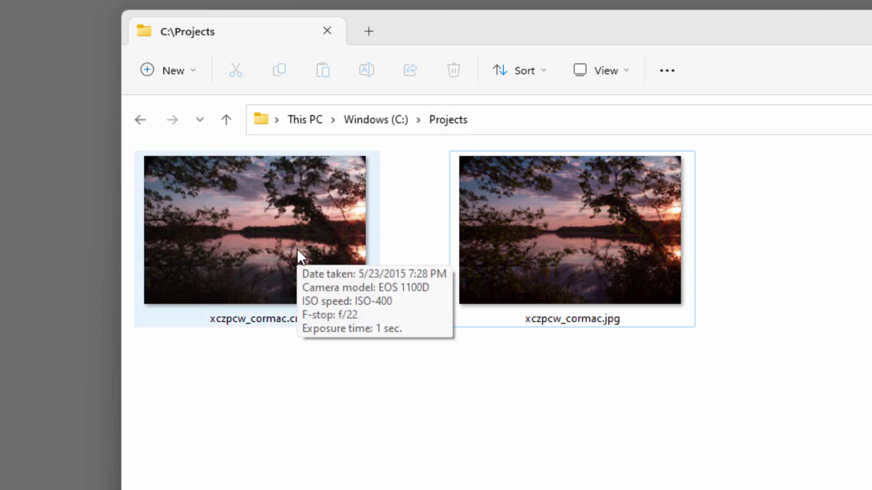
Copy and paste the CR2 photo in C:\Projects to create xczpcw_cormac - Copy.cr2
{"action": "left_click", "coordinate": [273, 250]}
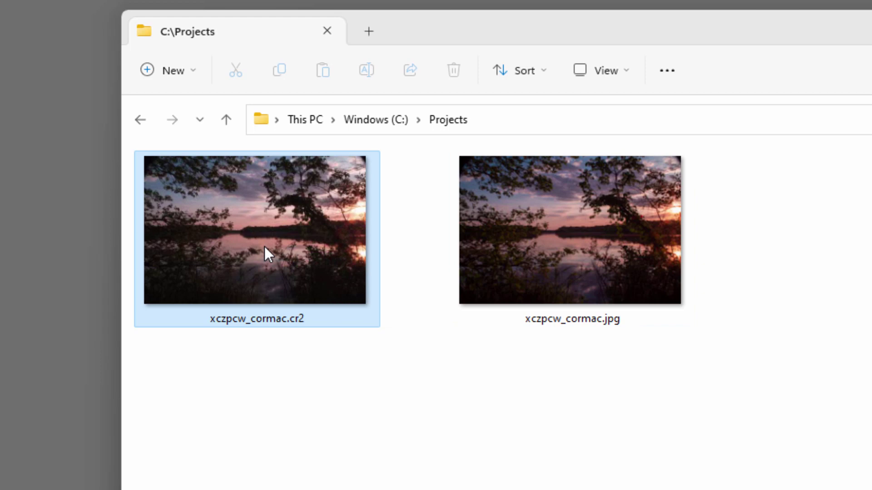
{"action": "right_click", "coordinate": [250, 234]}
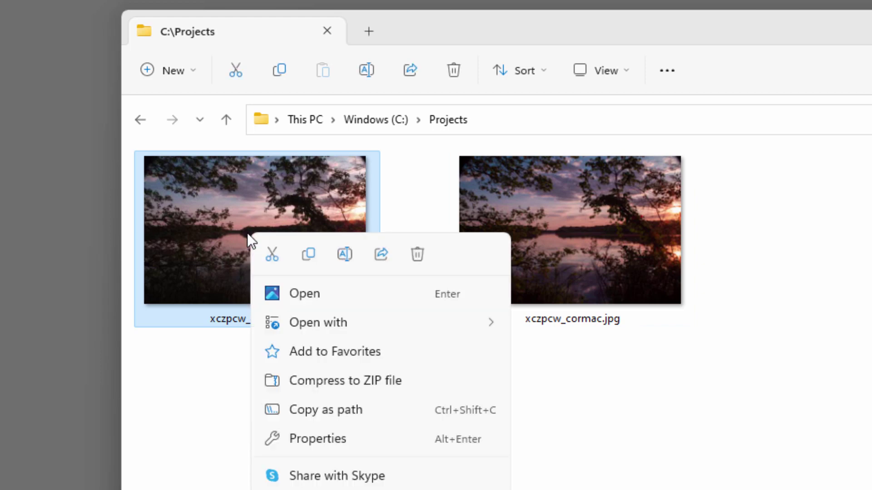
{"action": "left_click", "coordinate": [308, 253]}
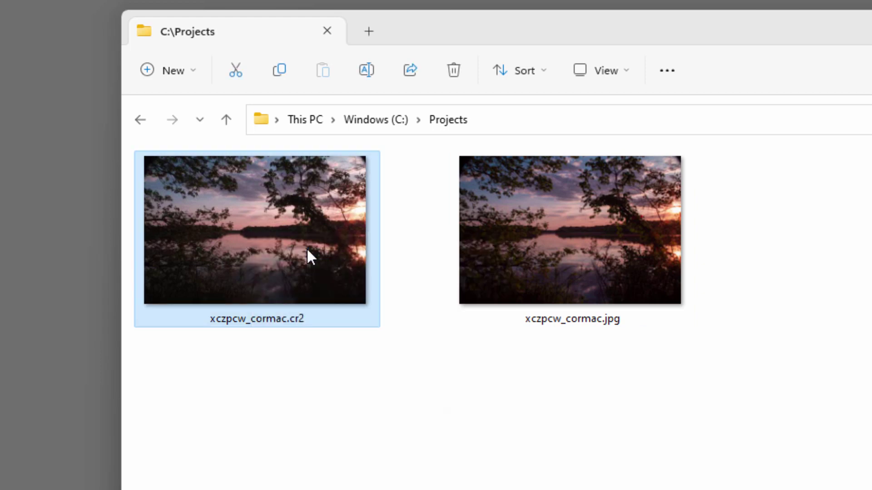
{"action": "right_click", "coordinate": [316, 373]}
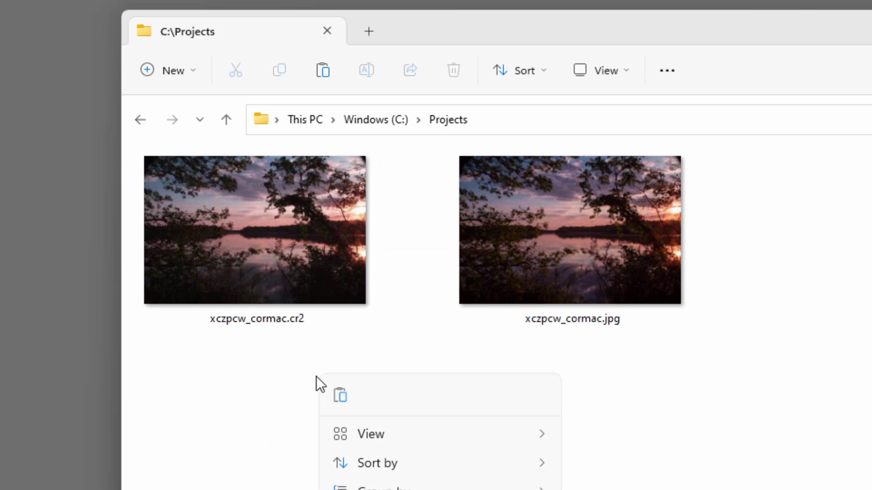
{"action": "left_click", "coordinate": [337, 396]}
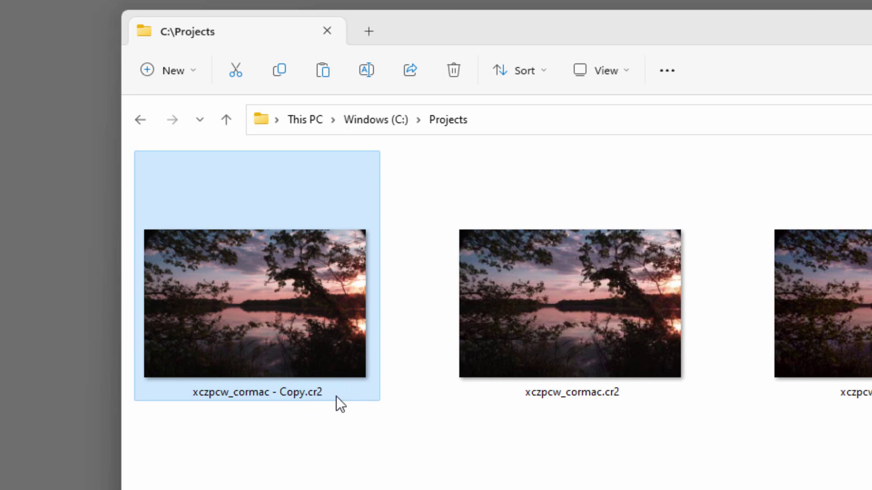
{"action": "mouse_move", "coordinate": [254, 310]}
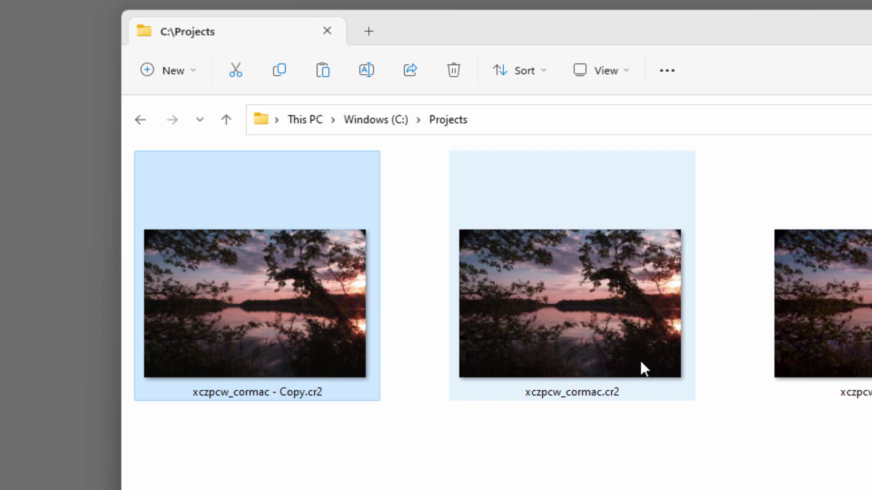
{"action": "mouse_move", "coordinate": [573, 311]}
{"action": "mouse_move", "coordinate": [275, 334]}
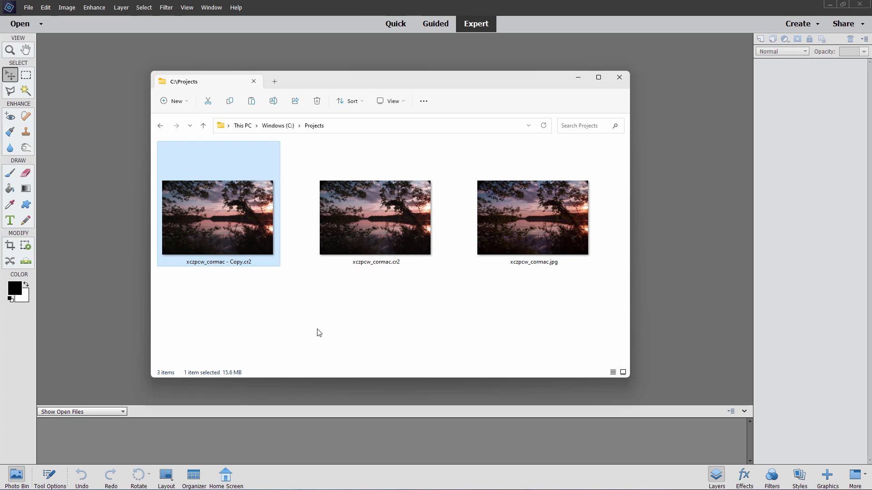
{"action": "left_click", "coordinate": [319, 333]}
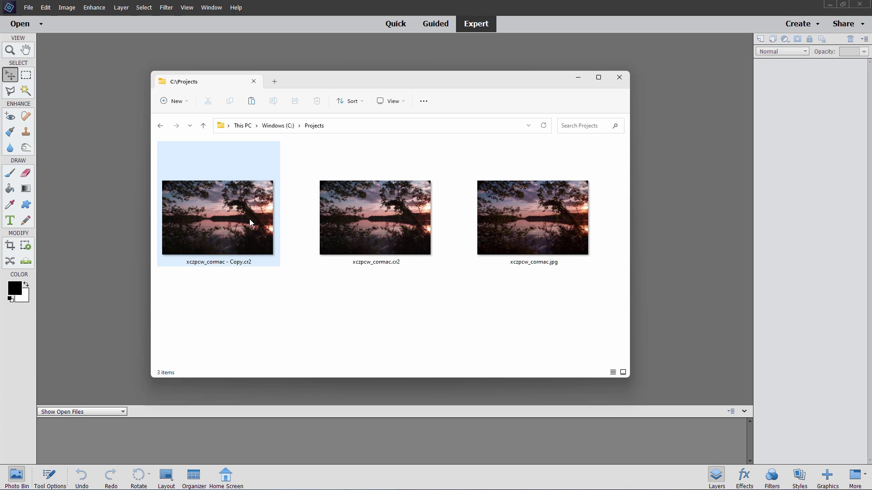
{"action": "mouse_move", "coordinate": [228, 222]}
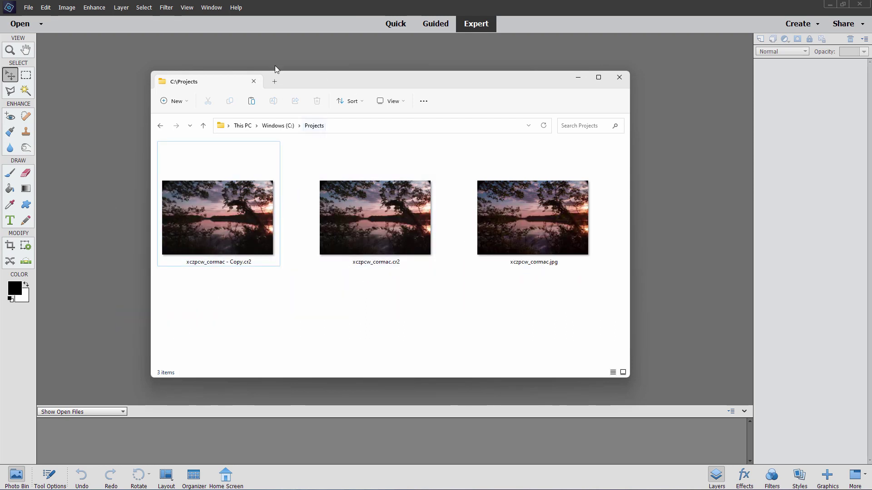
Bring Photoshop Elements forward and open the File > Open dialog for the copied CR2
{"action": "left_click", "coordinate": [74, 89]}
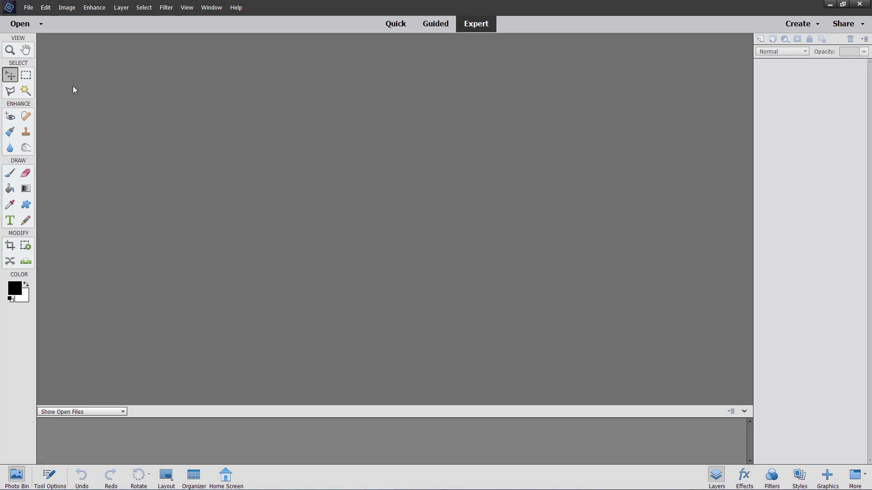
{"action": "left_click", "coordinate": [28, 8]}
{"action": "left_click", "coordinate": [39, 27]}
{"action": "left_click", "coordinate": [203, 146]}
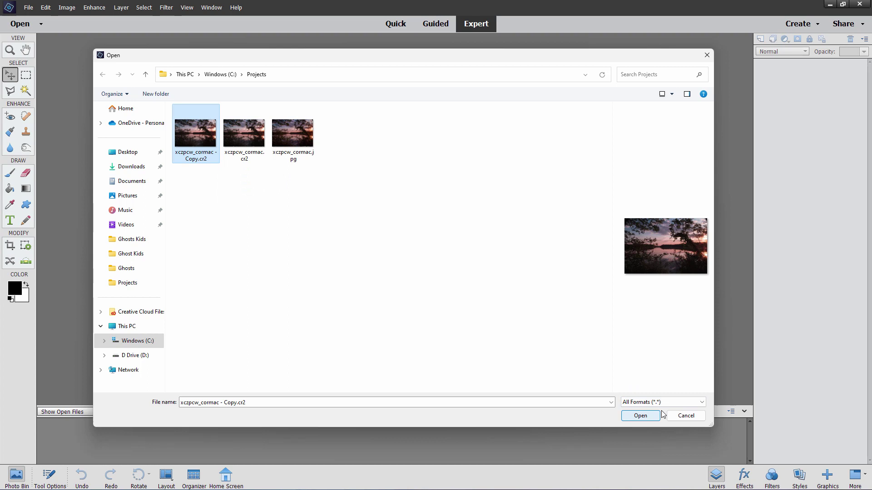
{"action": "left_click", "coordinate": [686, 416]}
{"action": "left_click", "coordinate": [29, 8]}
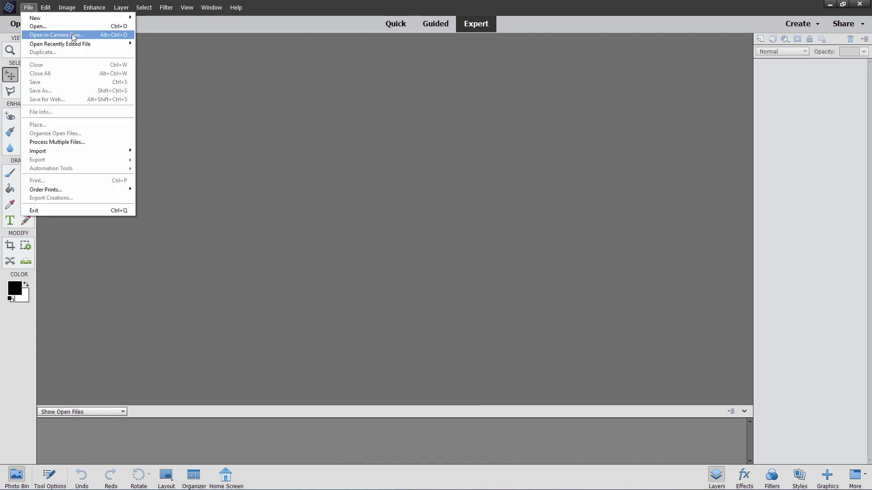
{"action": "left_click", "coordinate": [45, 26]}
Open xczpcw_cormac - Copy.cr2 in Camera Raw and raise Exposure to +1.80
{"action": "double_click", "coordinate": [195, 134]}
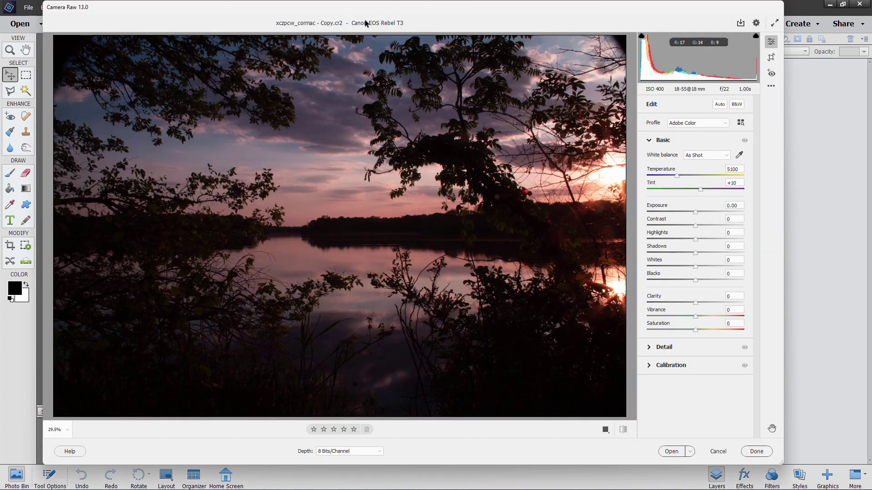
{"action": "mouse_move", "coordinate": [363, 12]}
{"action": "left_mouse_down"}
{"action": "mouse_move", "coordinate": [367, 47]}
{"action": "mouse_move", "coordinate": [405, 100]}
{"action": "mouse_move", "coordinate": [436, 86]}
{"action": "mouse_move", "coordinate": [394, 74]}
{"action": "mouse_move", "coordinate": [327, 77]}
{"action": "mouse_move", "coordinate": [464, 70]}
{"action": "mouse_move", "coordinate": [372, 90]}
{"action": "mouse_move", "coordinate": [349, 49]}
{"action": "mouse_move", "coordinate": [349, 22]}
{"action": "left_mouse_up"}
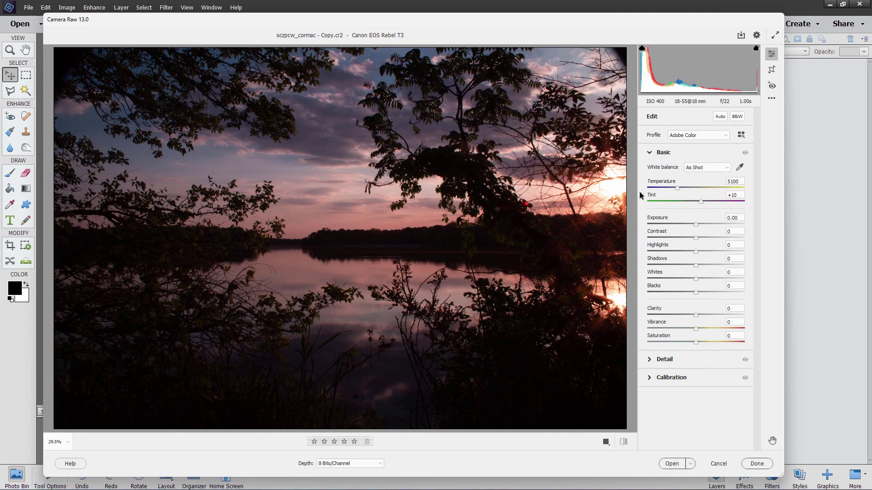
{"action": "left_click_drag", "start_coordinate": [697, 228], "coordinate": [713, 224]}
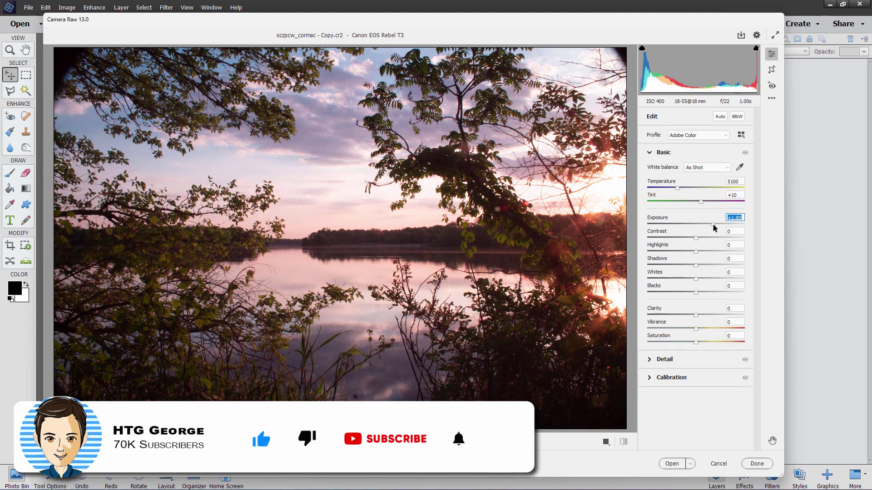
Keep the Camera Raw edit without opening the photo and return to the Projects folder
{"action": "left_click", "coordinate": [753, 464]}
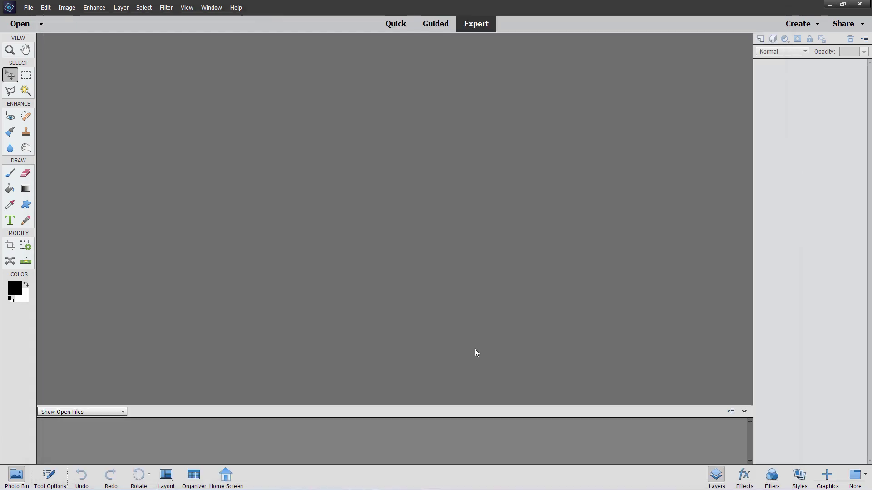
{"action": "key", "text": "alt+Tab"}
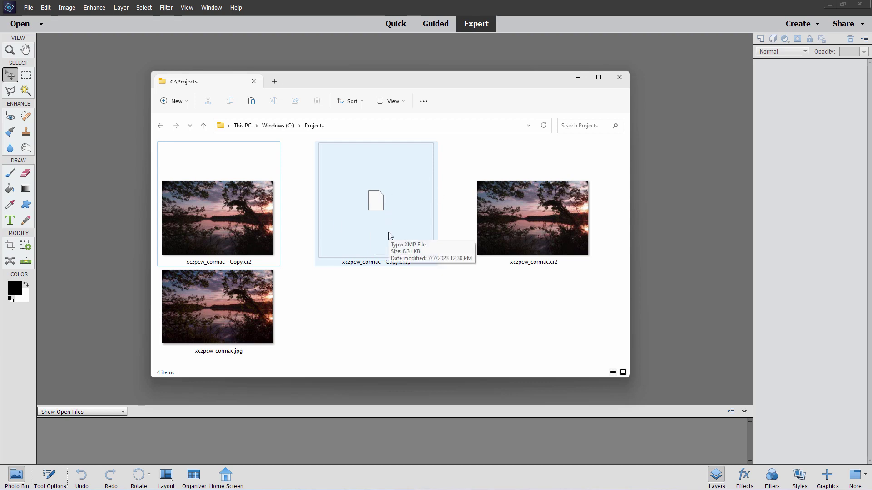
Select xczpcw_cormac.jpg to read its 2.11 MB file size
{"action": "left_click", "coordinate": [238, 317]}
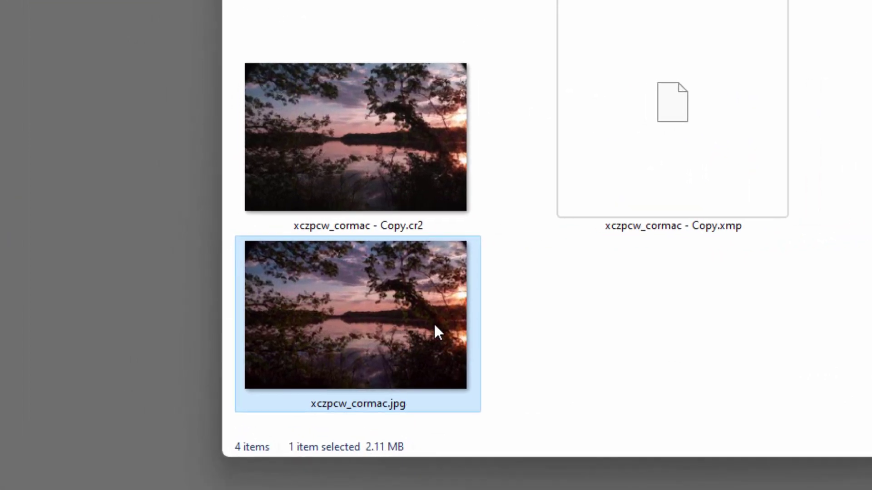
Select xczpcw_cormac - Copy.cr2 to read its 15.6 MB size and camera details, then deselect it
{"action": "mouse_move", "coordinate": [385, 340]}
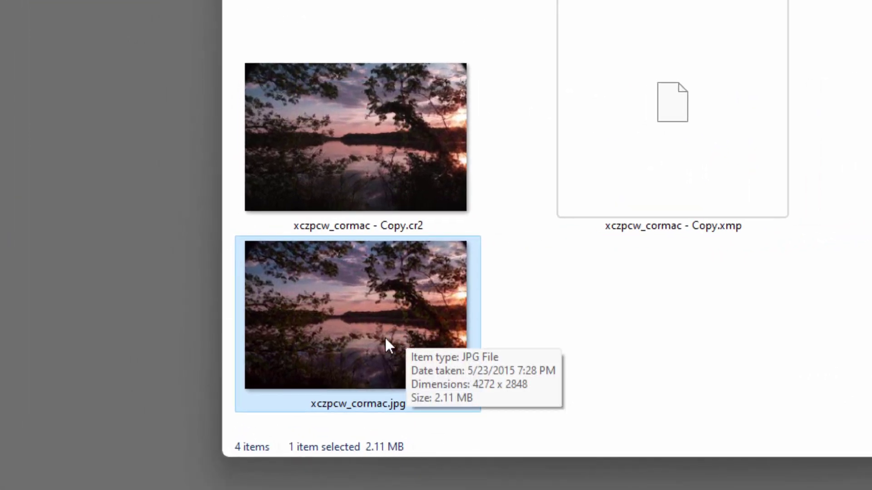
{"action": "left_click", "coordinate": [344, 144]}
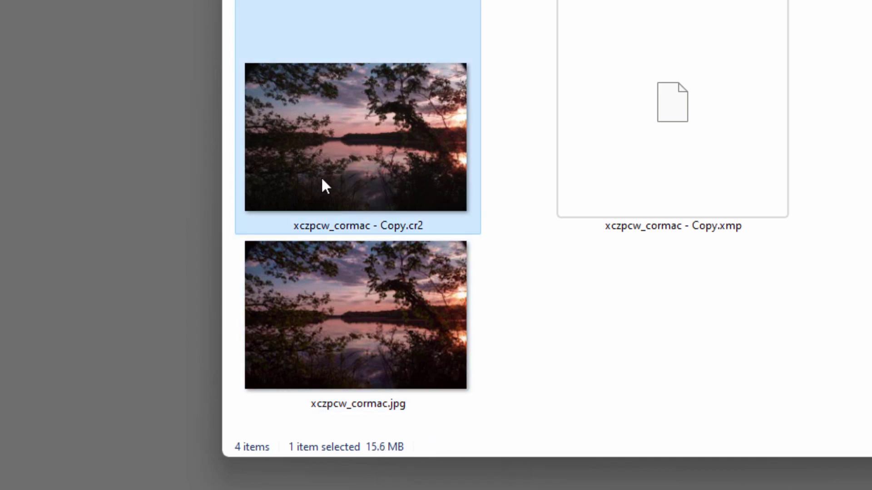
{"action": "mouse_move", "coordinate": [333, 120]}
{"action": "mouse_move", "coordinate": [390, 117]}
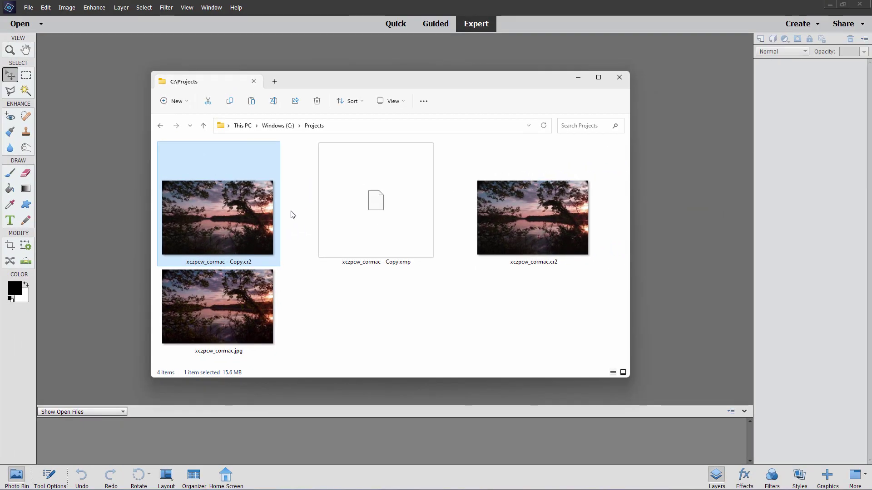
{"action": "left_click", "coordinate": [295, 198]}
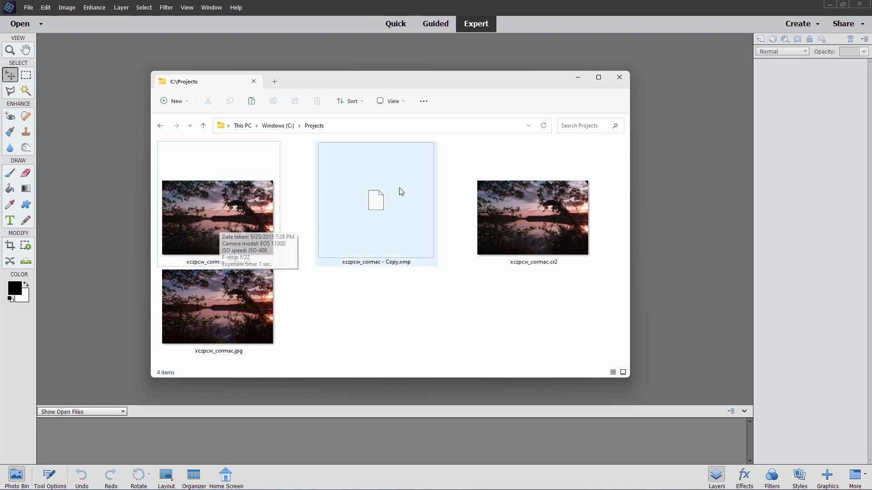
Load xczpcw_cormac - Copy.cr2 through File > Open into Camera Raw
{"action": "left_click", "coordinate": [28, 7]}
{"action": "left_click", "coordinate": [35, 25]}
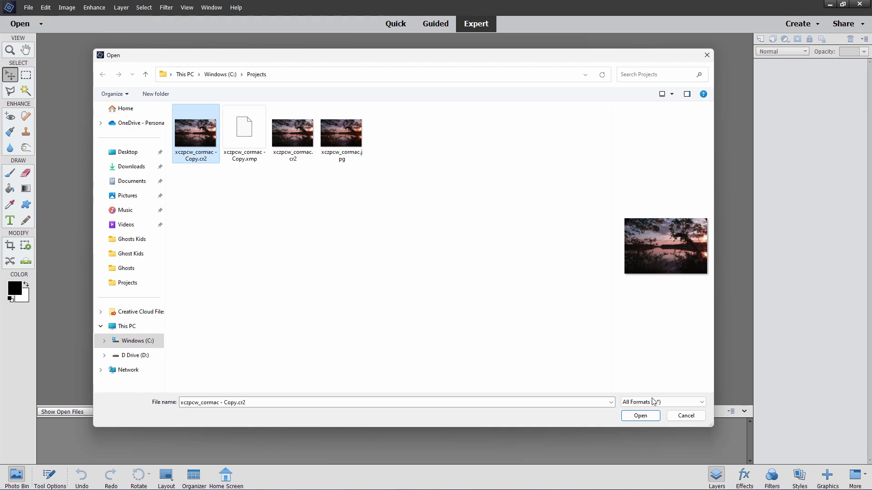
{"action": "left_click", "coordinate": [640, 416]}
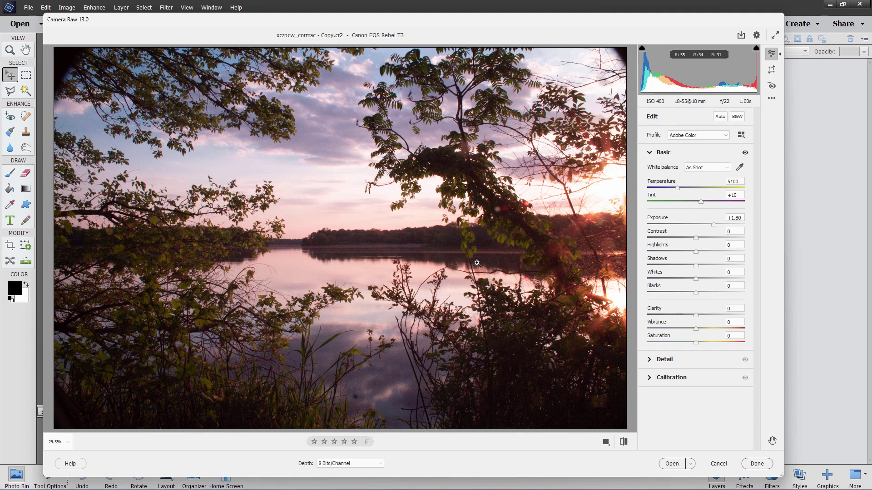
Open the adjusted photo as an 8 Bits/Channel document and move its window right
{"action": "left_click", "coordinate": [691, 464]}
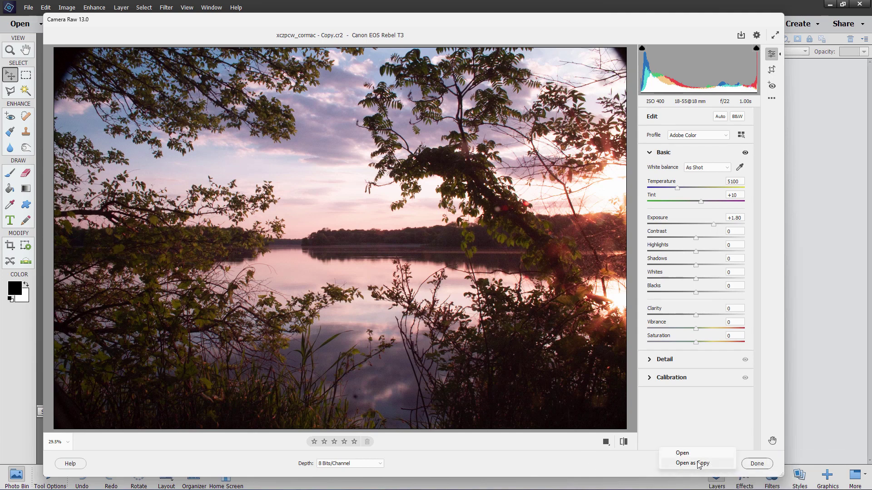
{"action": "left_click", "coordinate": [647, 462]}
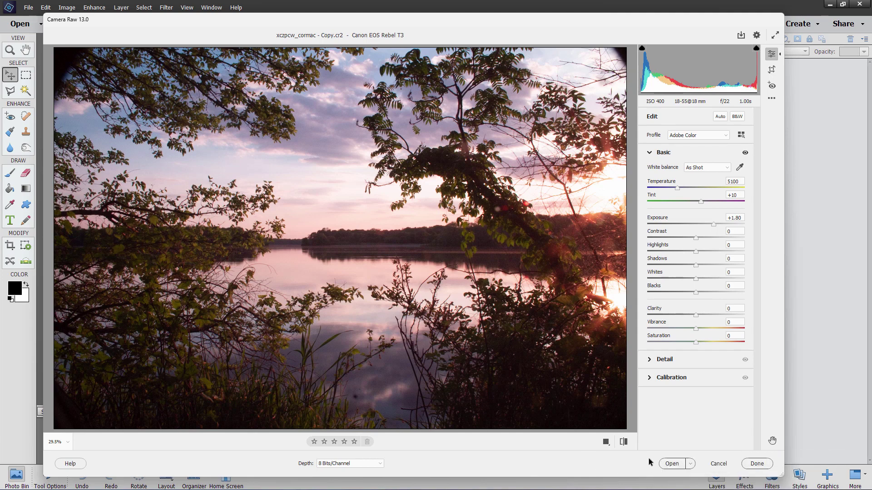
{"action": "left_click", "coordinate": [671, 464]}
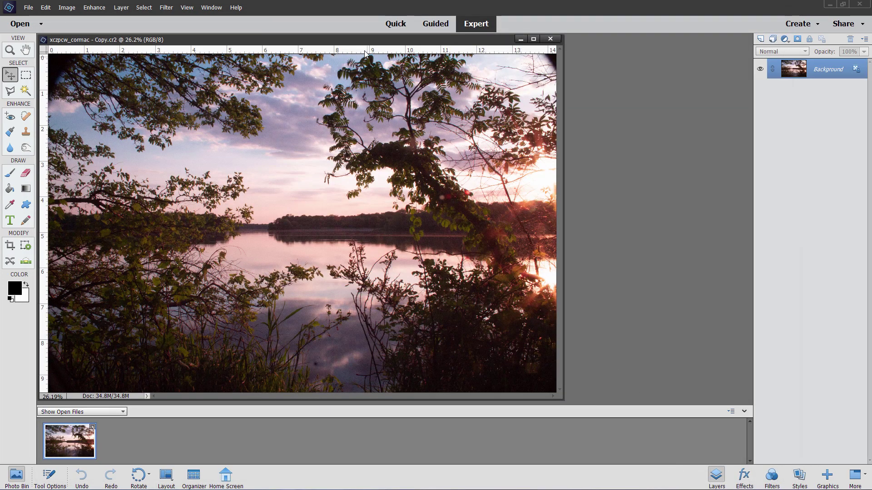
{"action": "left_click_drag", "start_coordinate": [353, 41], "coordinate": [407, 44]}
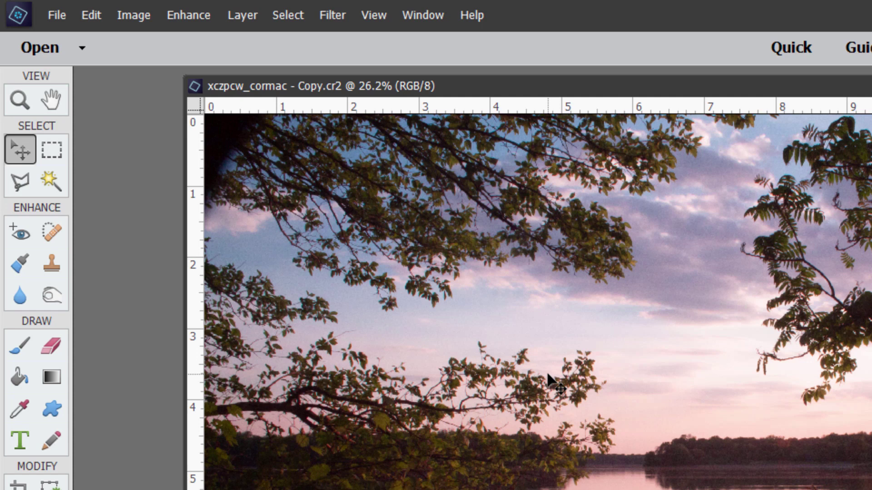
{"action": "left_click", "coordinate": [137, 17]}
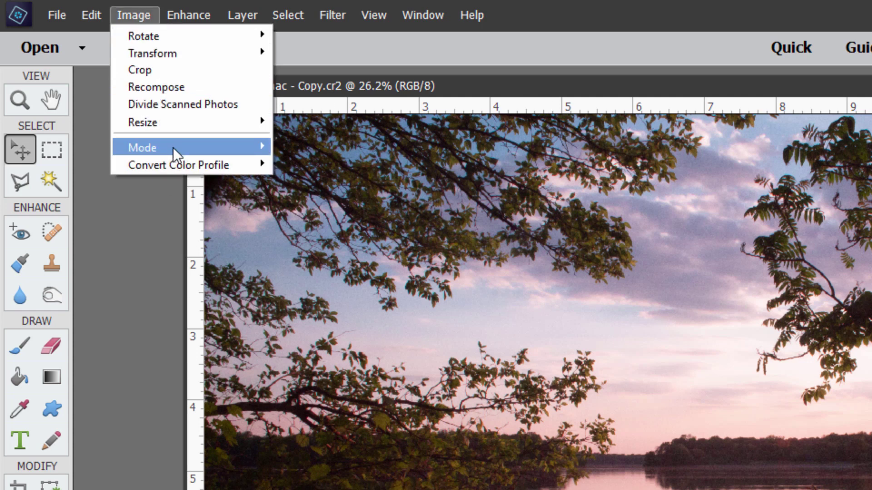
{"action": "mouse_move", "coordinate": [173, 148]}
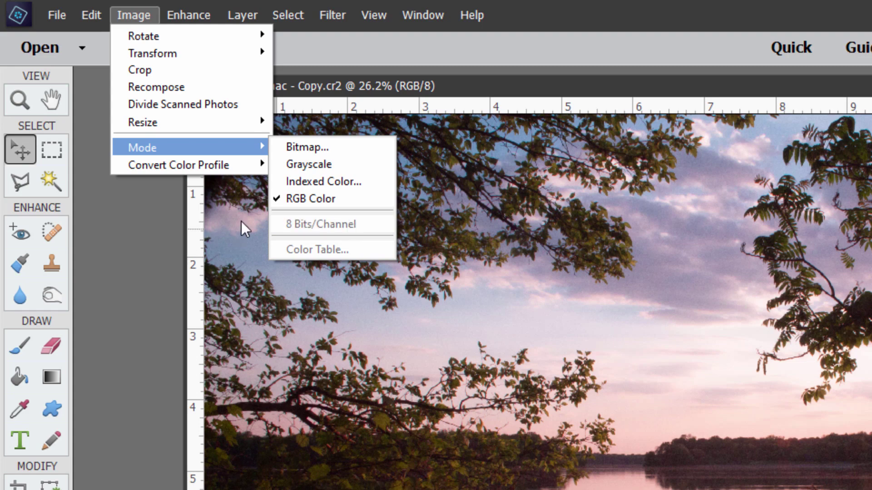
{"action": "left_click", "coordinate": [155, 263]}
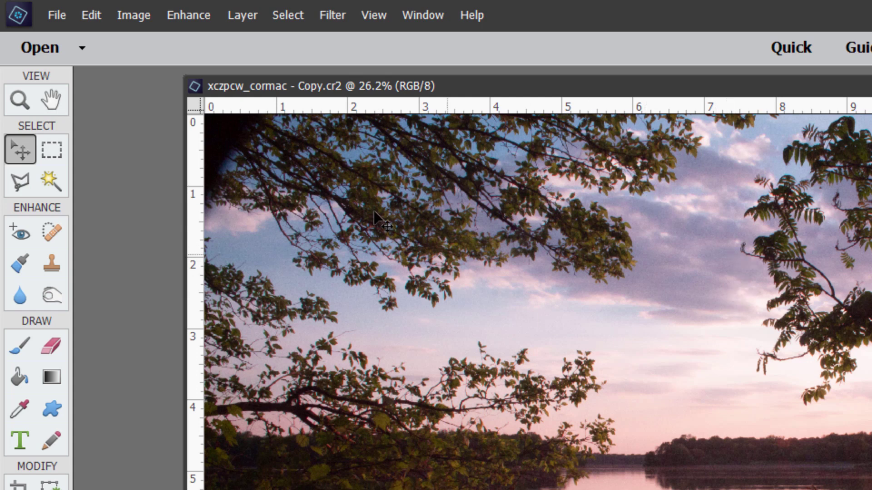
Bring up Save As for the photo and keep Photoshop (*.PSD;*.PDD) as the format
{"action": "left_click", "coordinate": [56, 16]}
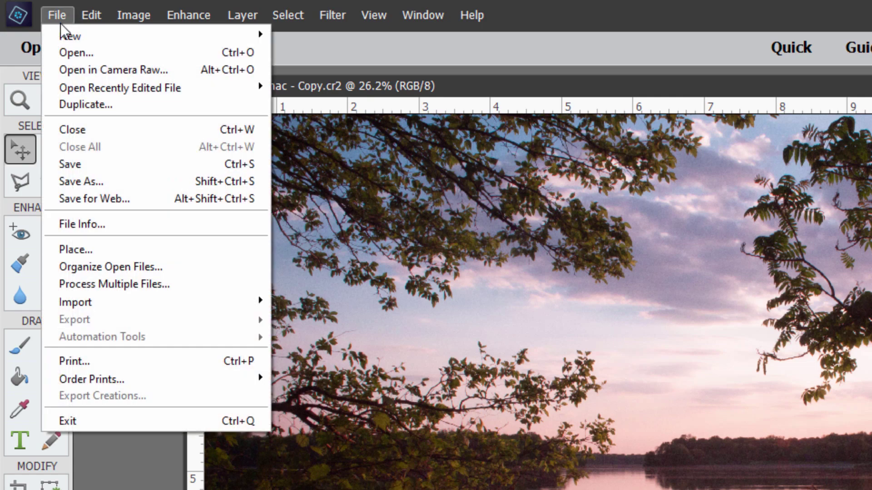
{"action": "left_click", "coordinate": [89, 162]}
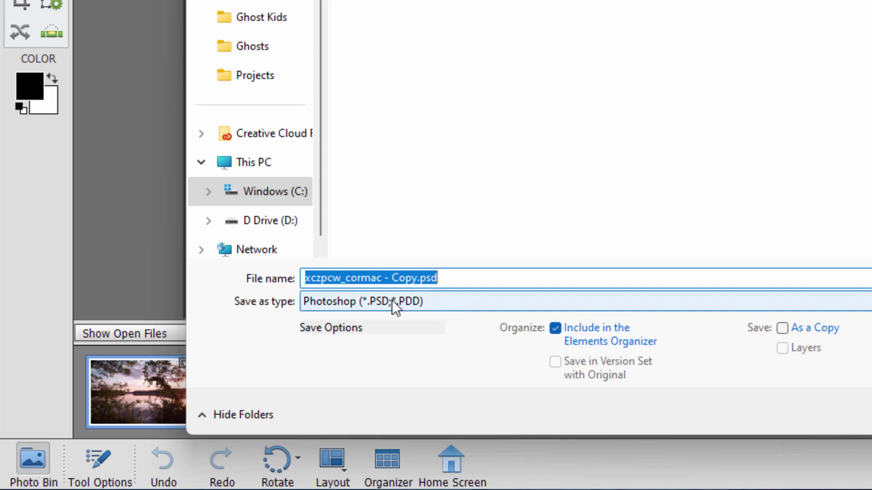
{"action": "left_click", "coordinate": [429, 304]}
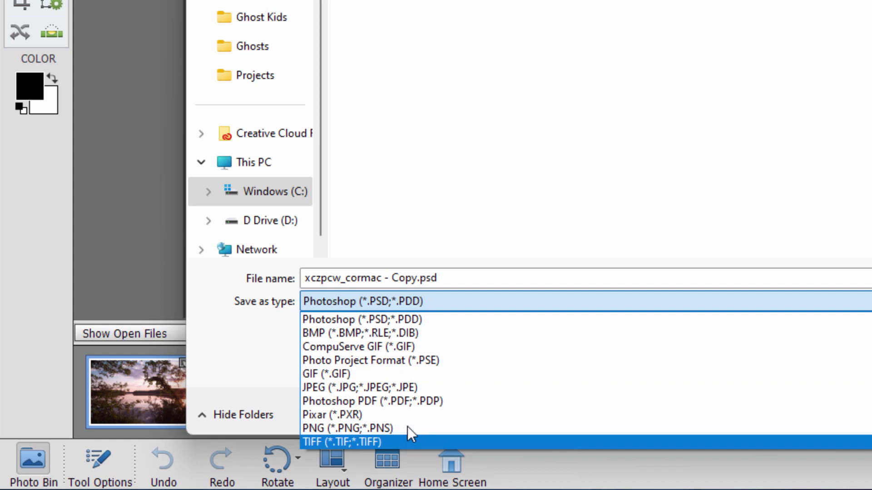
{"action": "left_click", "coordinate": [470, 161]}
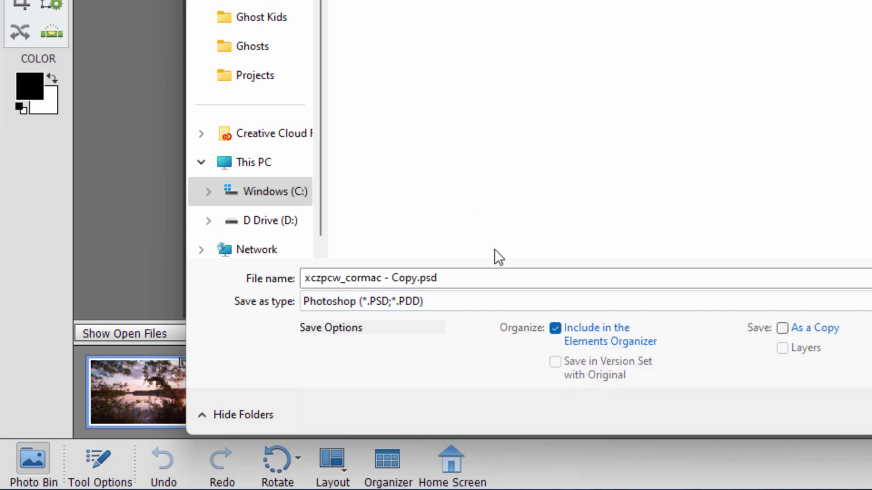
{"action": "left_click", "coordinate": [454, 304]}
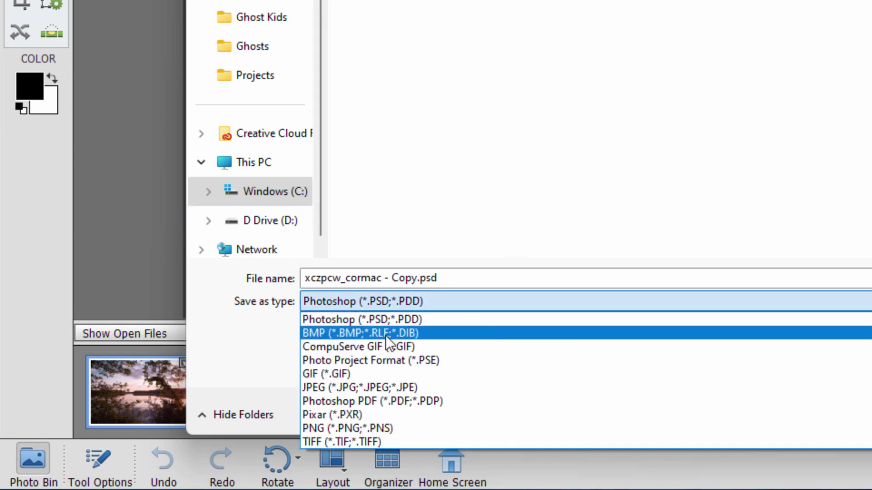
{"action": "left_click", "coordinate": [549, 132]}
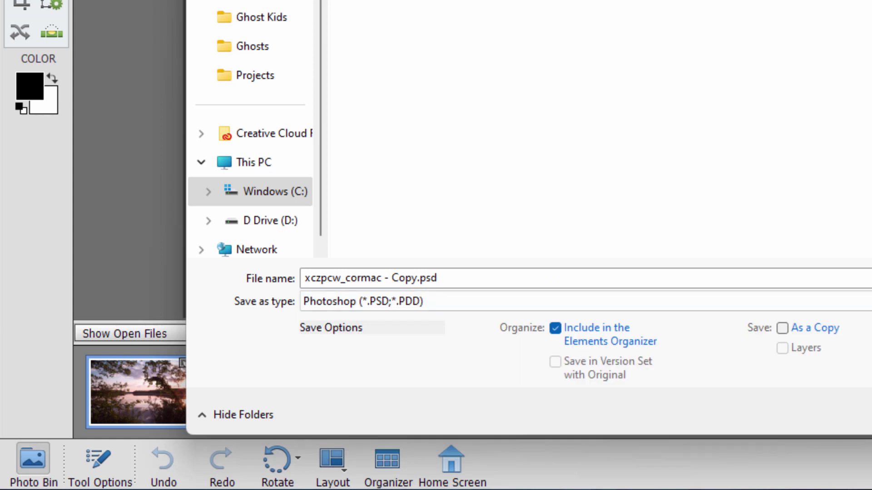
Cancel the Save As dialog without saving the photo
{"action": "key", "text": "Escape"}
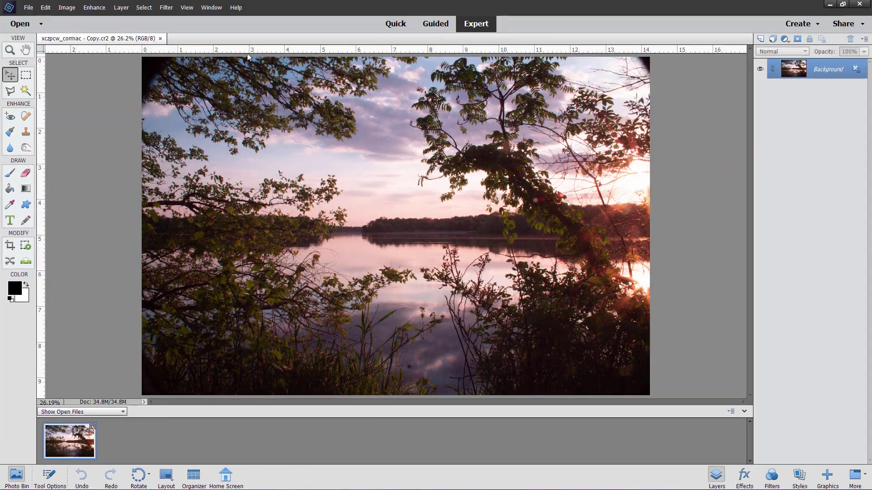